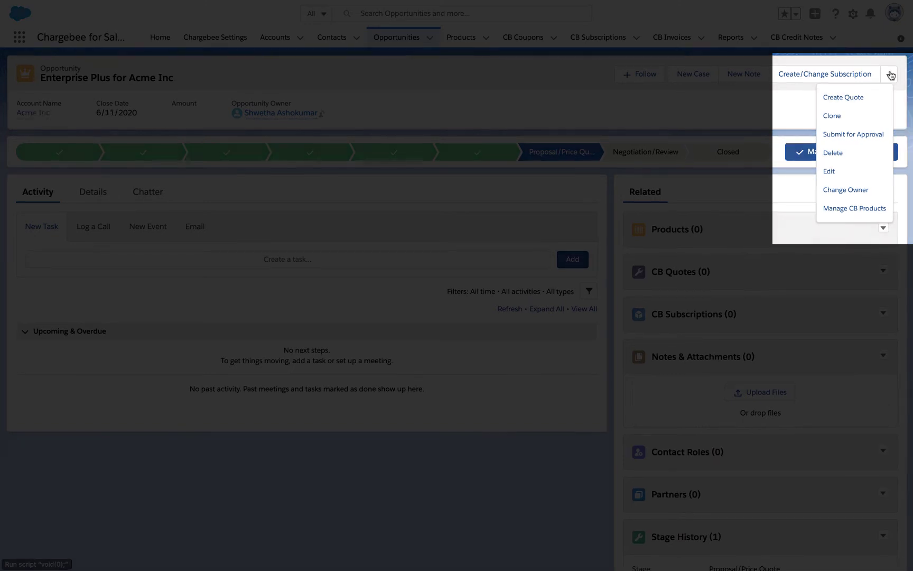
- Start a new-subscription Chargebee quote for Acme Inc and accept the customer details
click(844, 97)
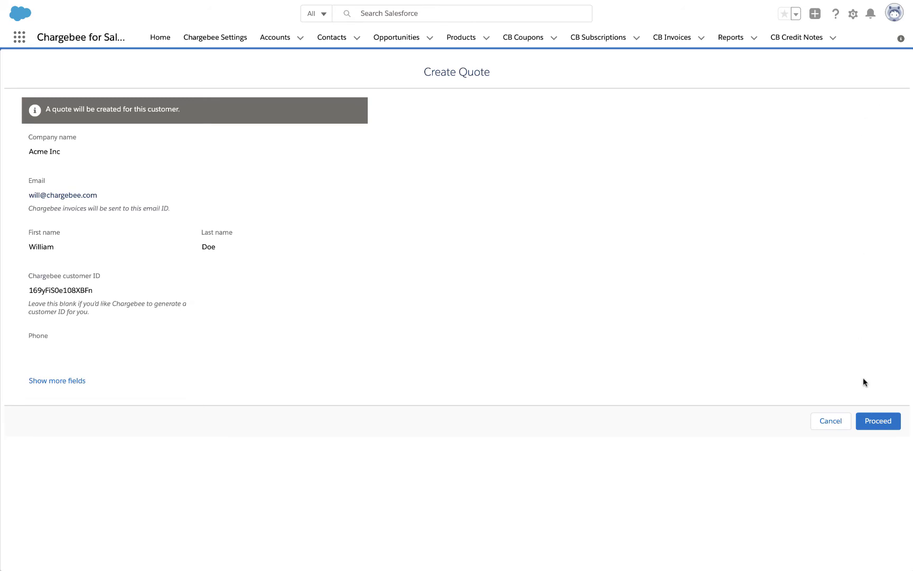
click(871, 421)
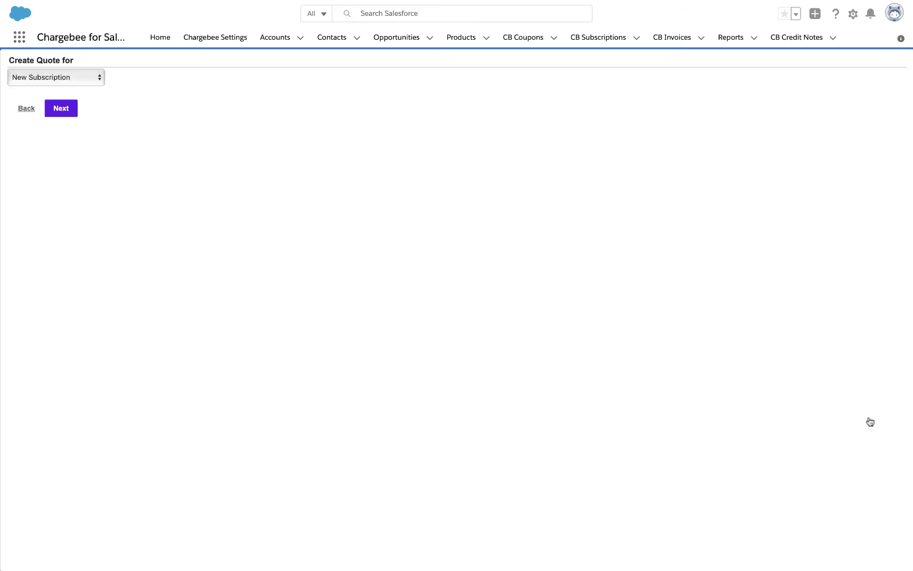
click(62, 108)
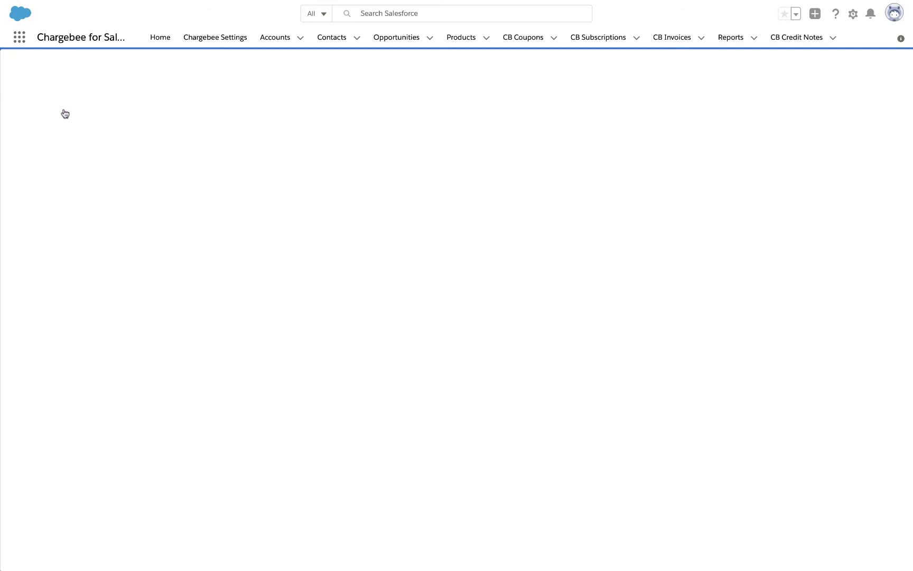
- Add the Enterprise Plus plan, the Enterprise Support recurring addon and the FLAT 50 coupon
click(147, 207)
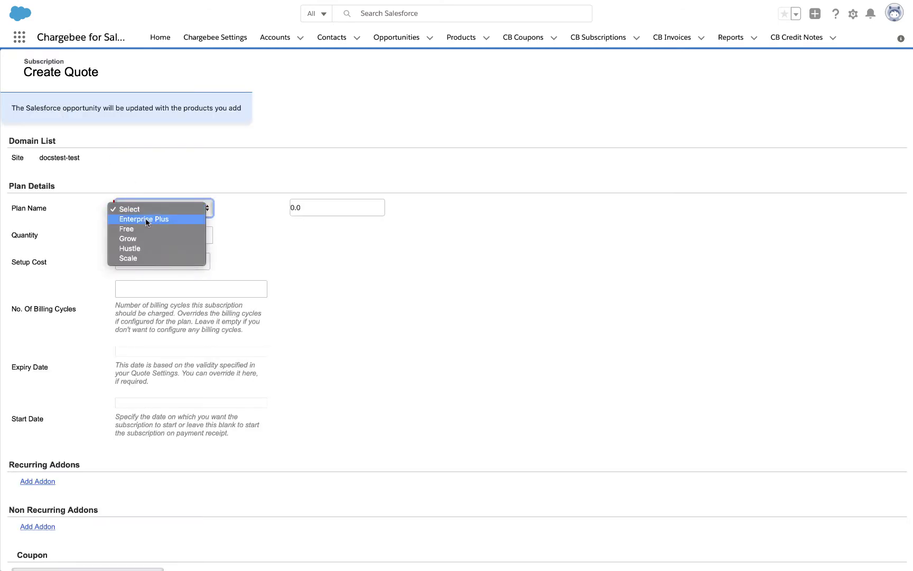
click(146, 219)
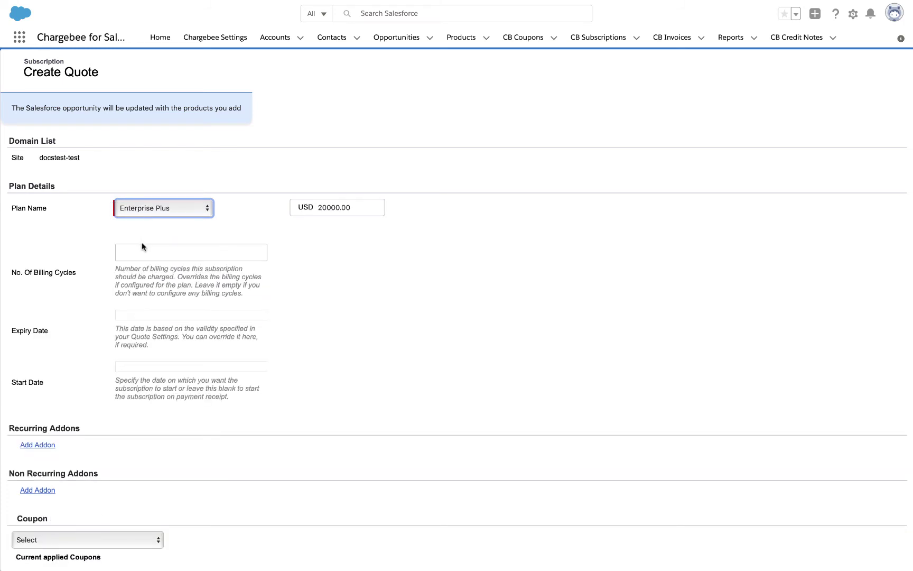
scroll(142, 243, down, 1)
click(37, 405)
click(60, 422)
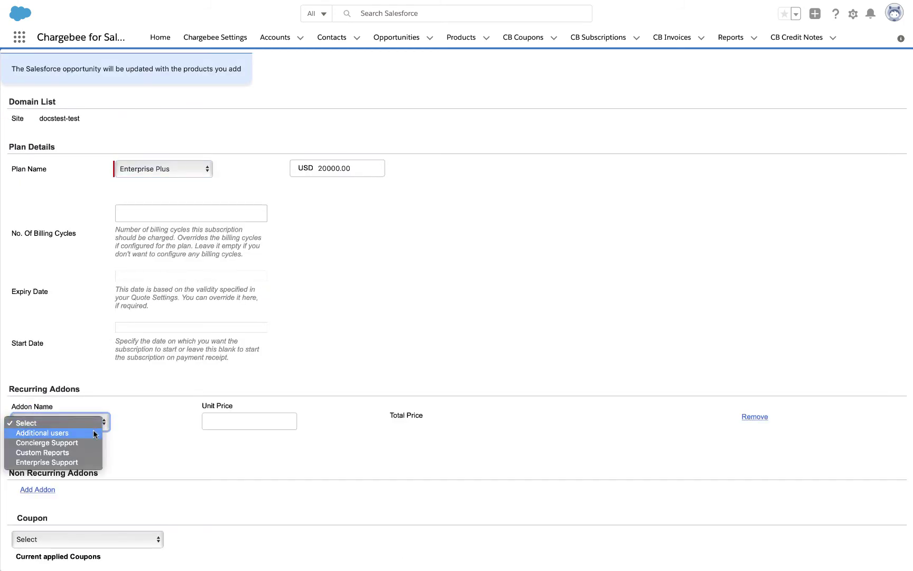
click(50, 464)
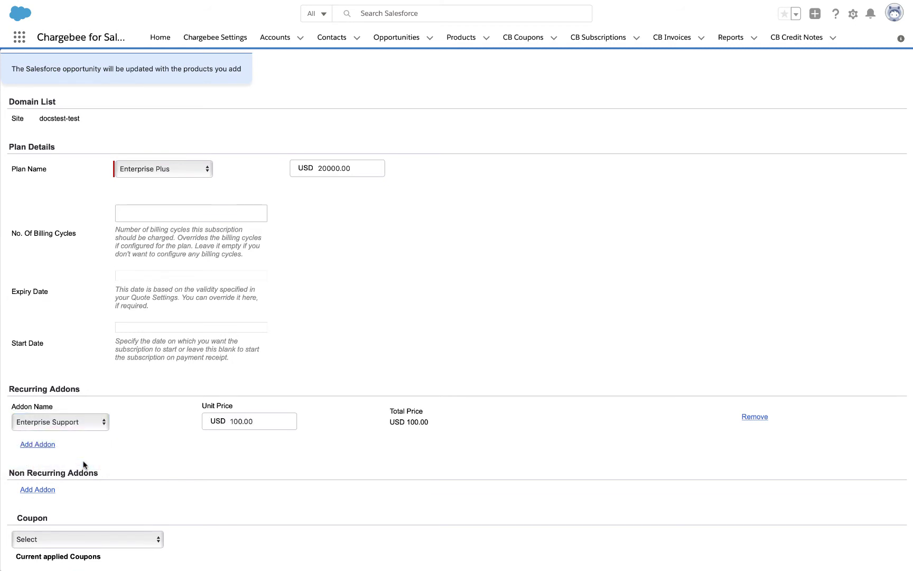
scroll(84, 465, down, 1)
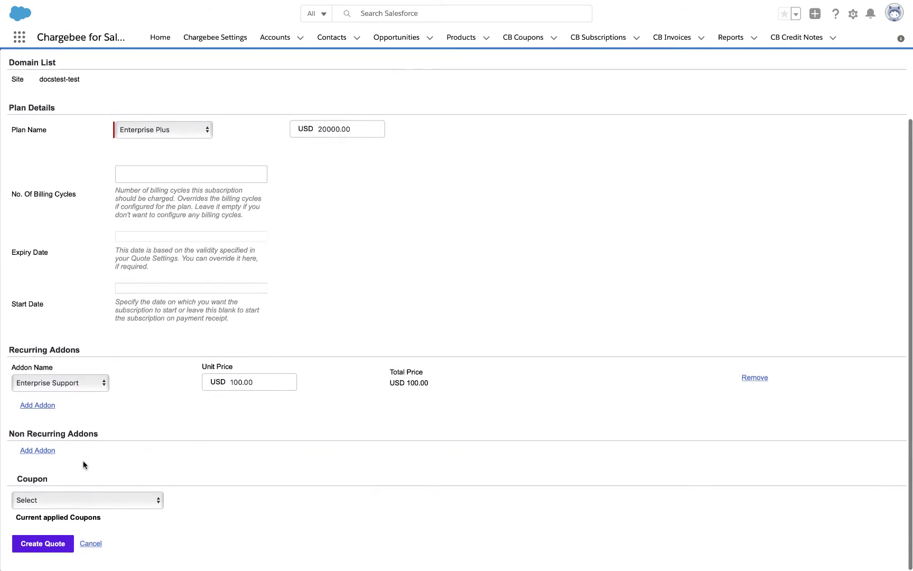
click(71, 500)
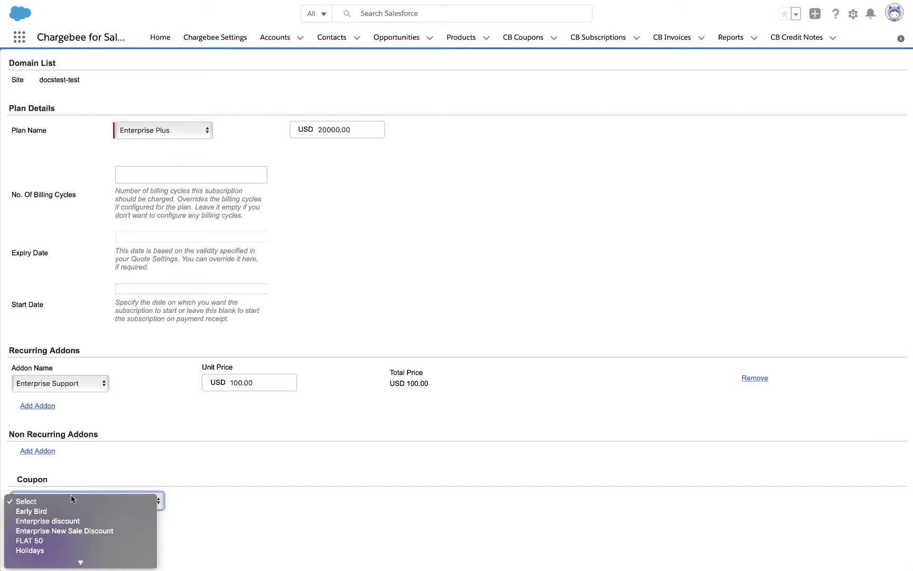
click(29, 540)
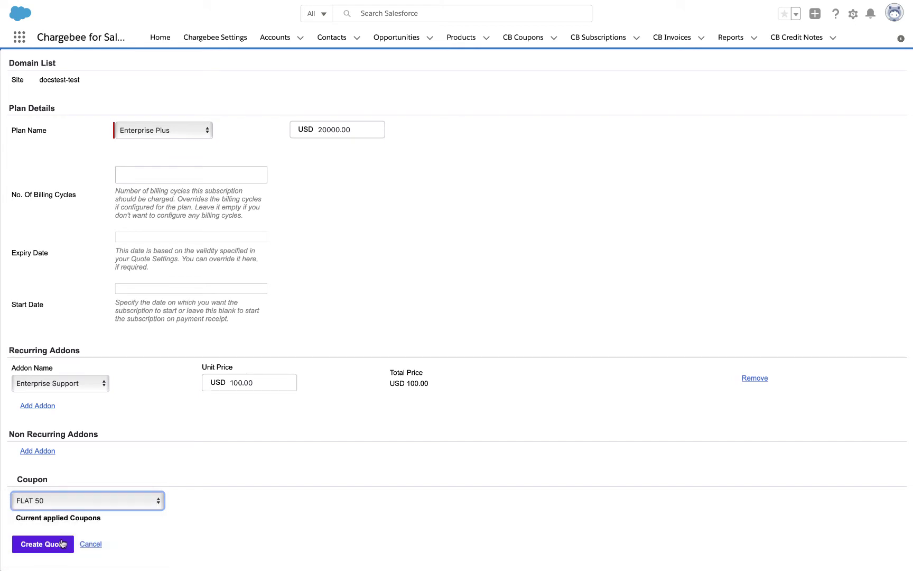
scroll(62, 543, down, 1)
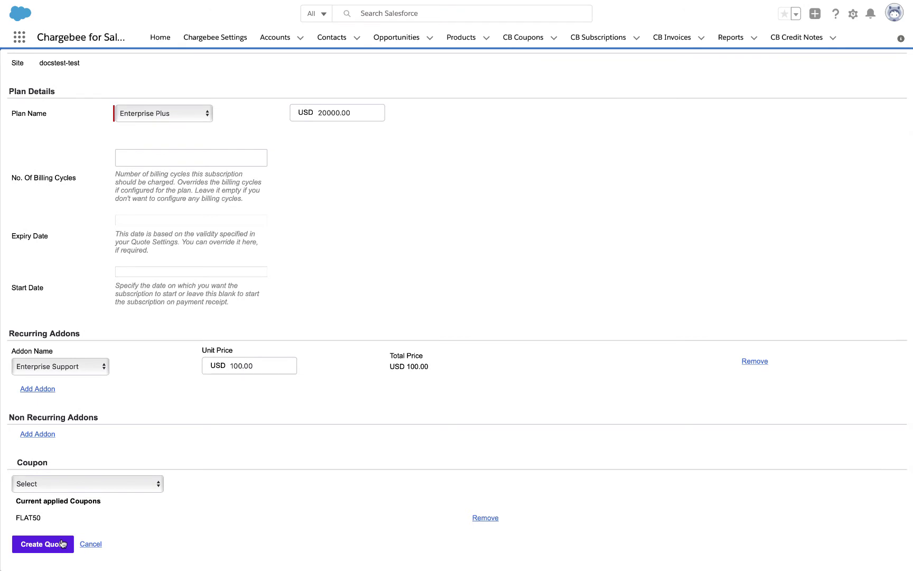
- Save quote 7 for USD 10,050.00, view Quote_7.pdf, and start an email to William Doe
click(61, 543)
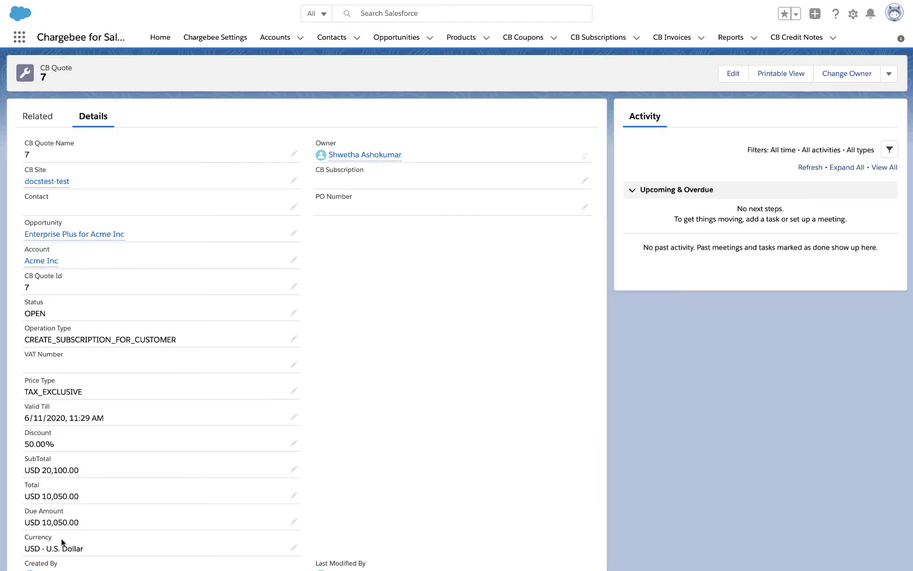
click(51, 121)
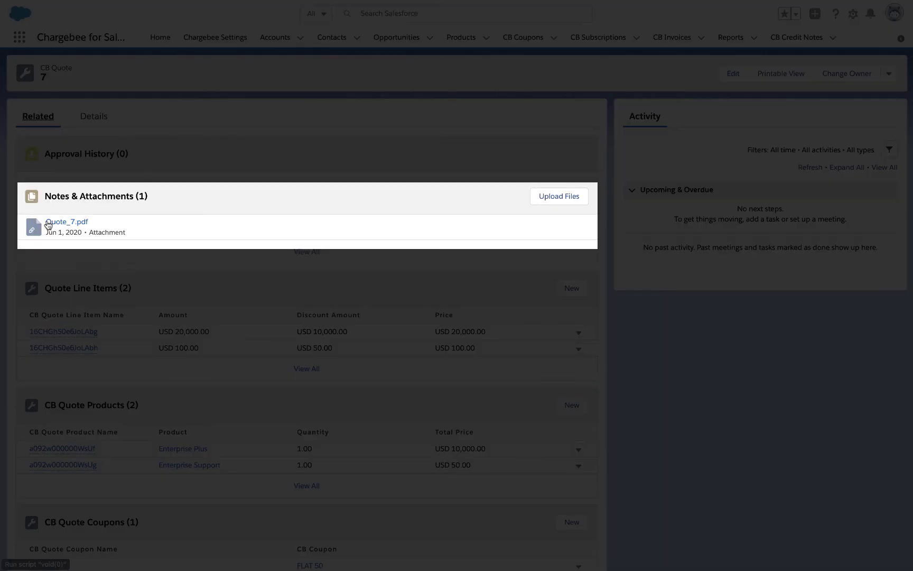
click(49, 225)
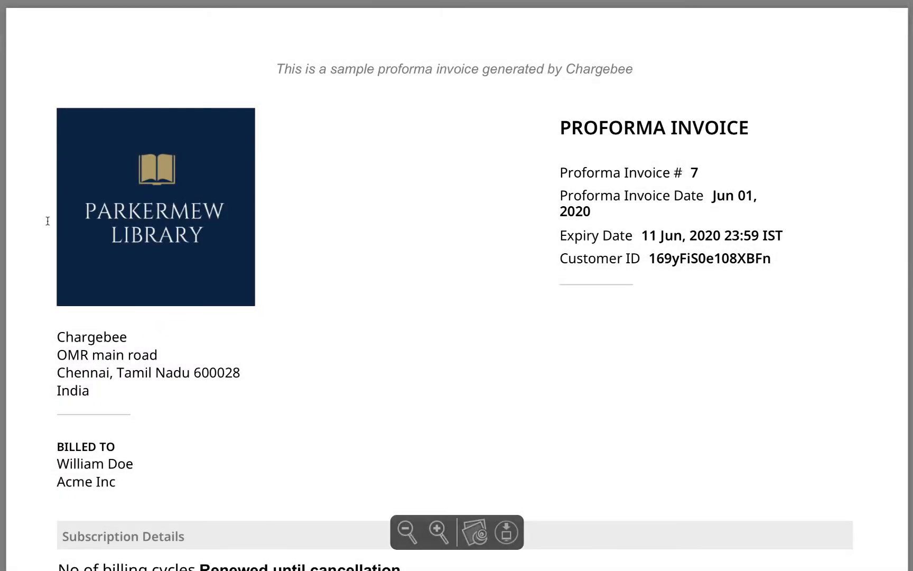
scroll(218, 308, down, 3)
scroll(217, 308, down, 5)
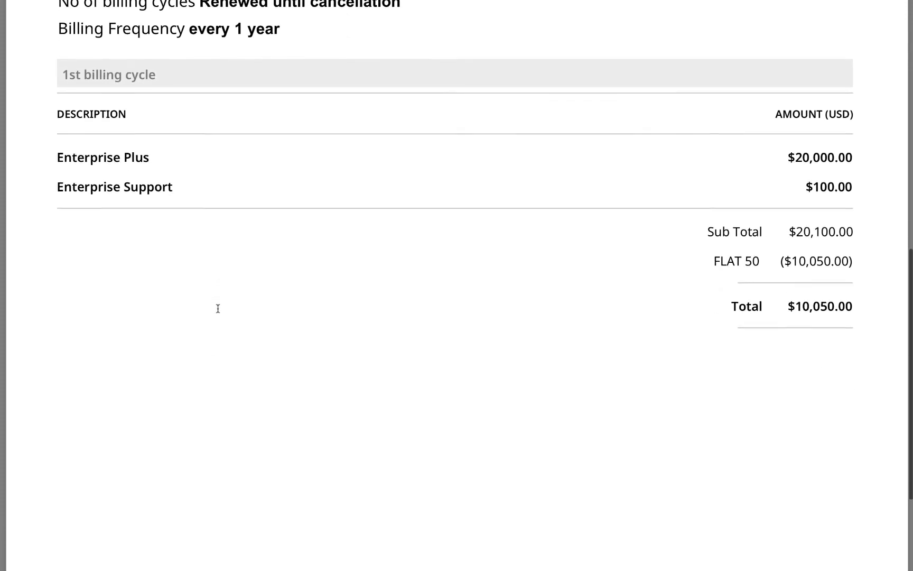
scroll(219, 309, down, 5)
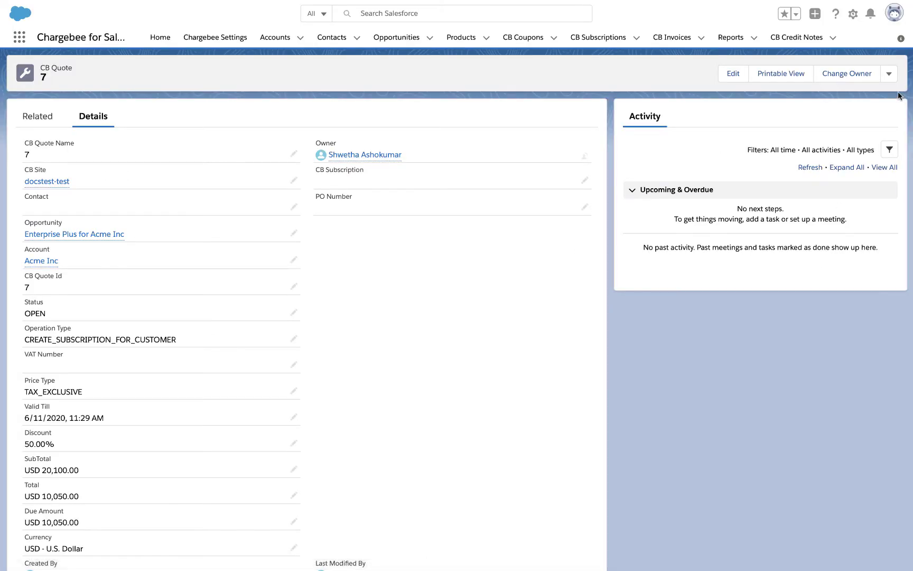
click(890, 74)
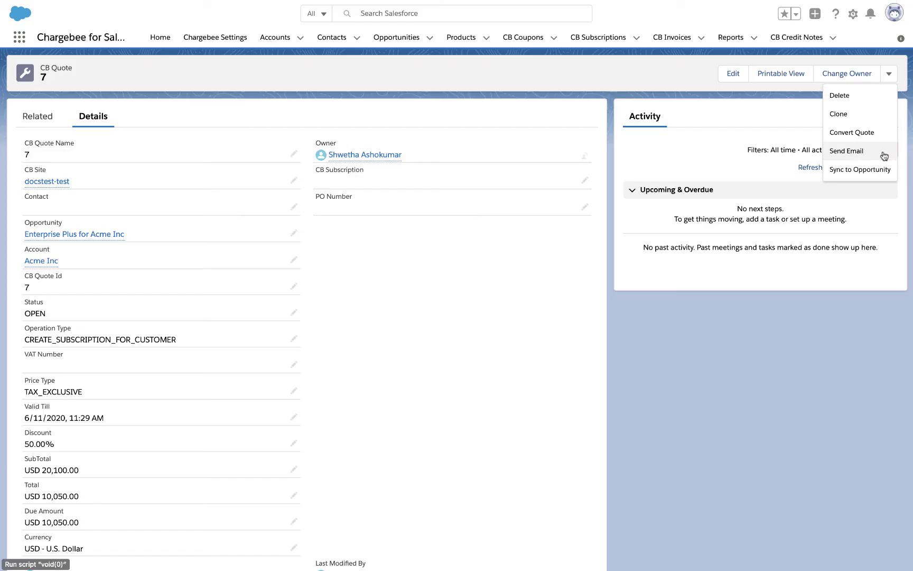
click(860, 150)
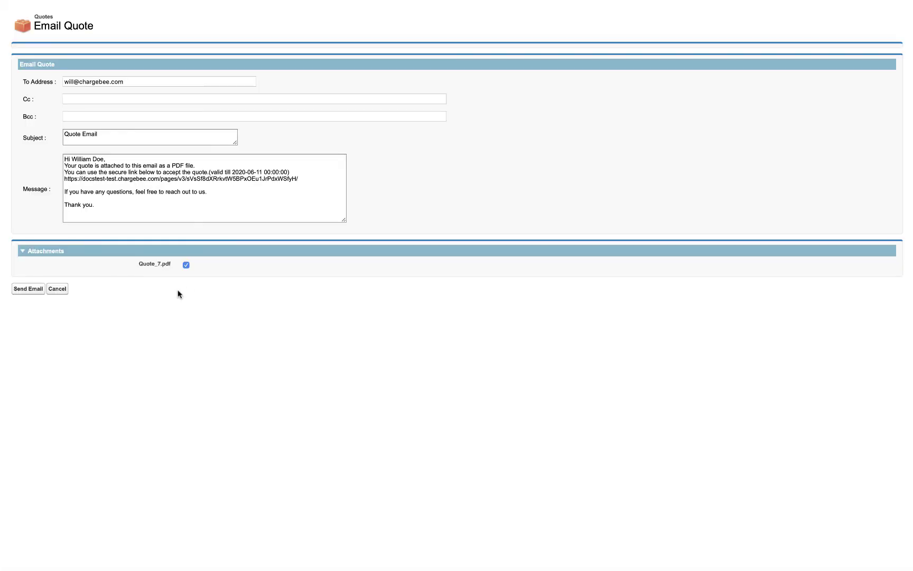
- Send the quote email, follow its secure link, and enter billing and card details at checkout
click(27, 289)
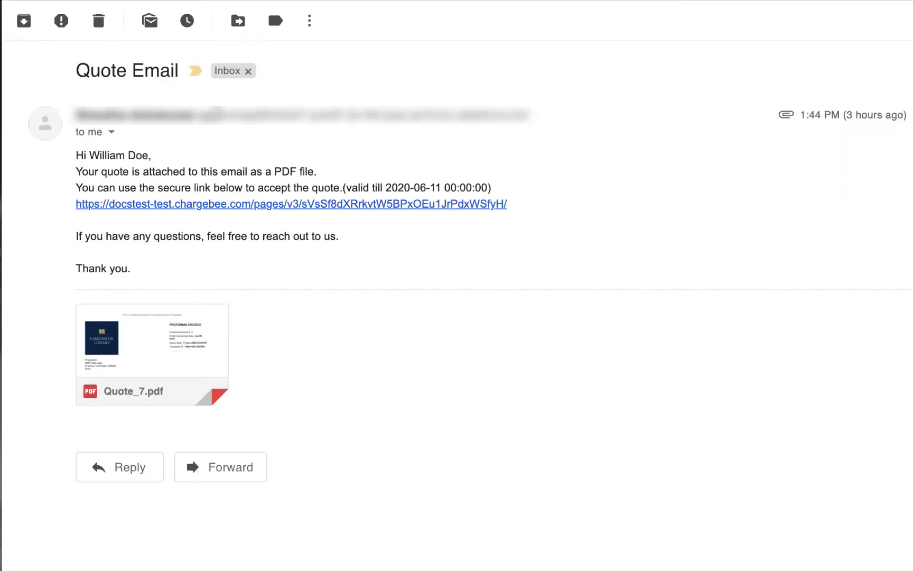
click(229, 208)
click(445, 337)
click(431, 434)
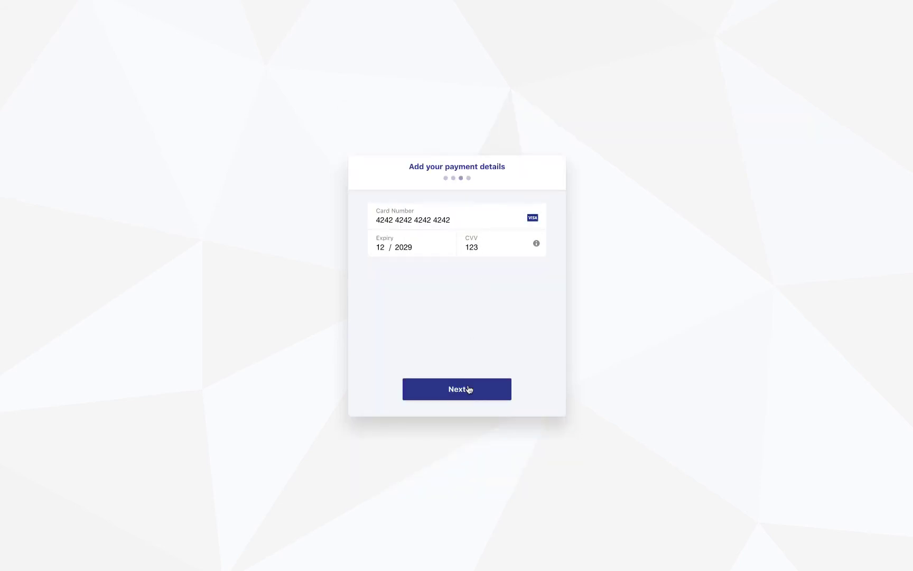
click(469, 390)
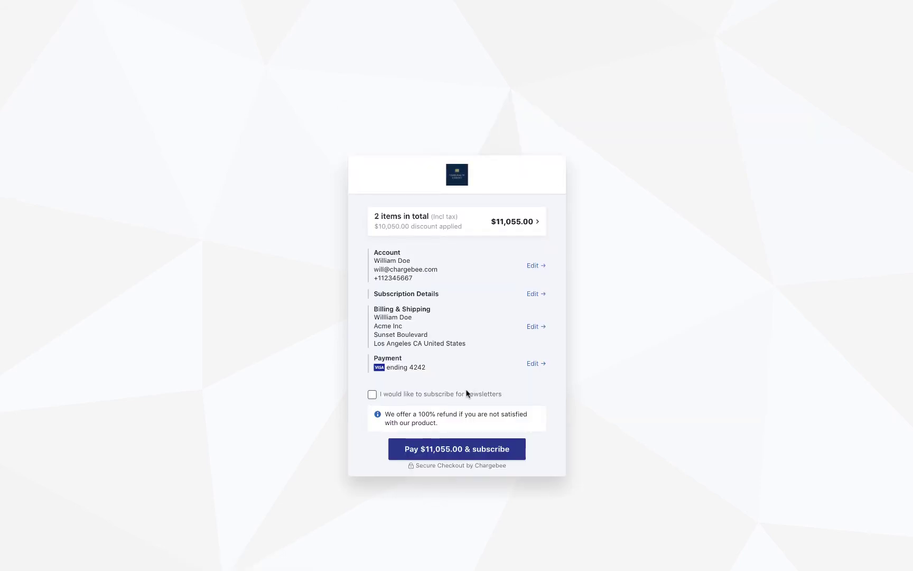
- Pay $11,055.00 to subscribe, then open paid invoice 229 from the subscription's invoices
click(457, 447)
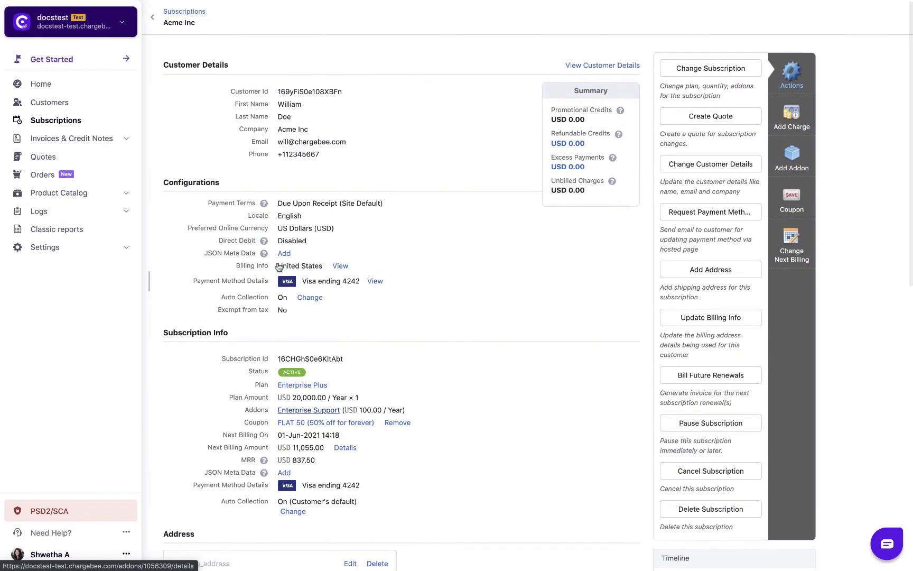
scroll(277, 286, down, 10)
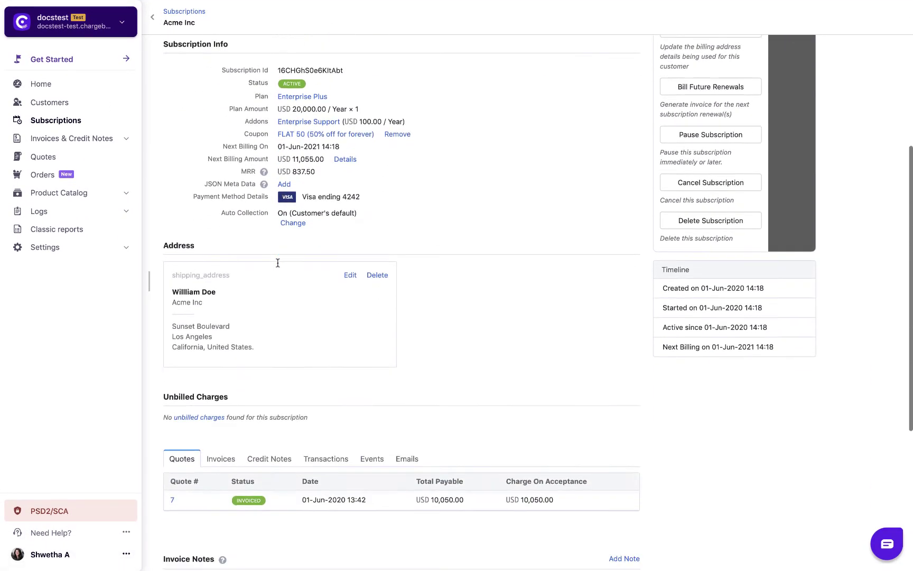
click(221, 388)
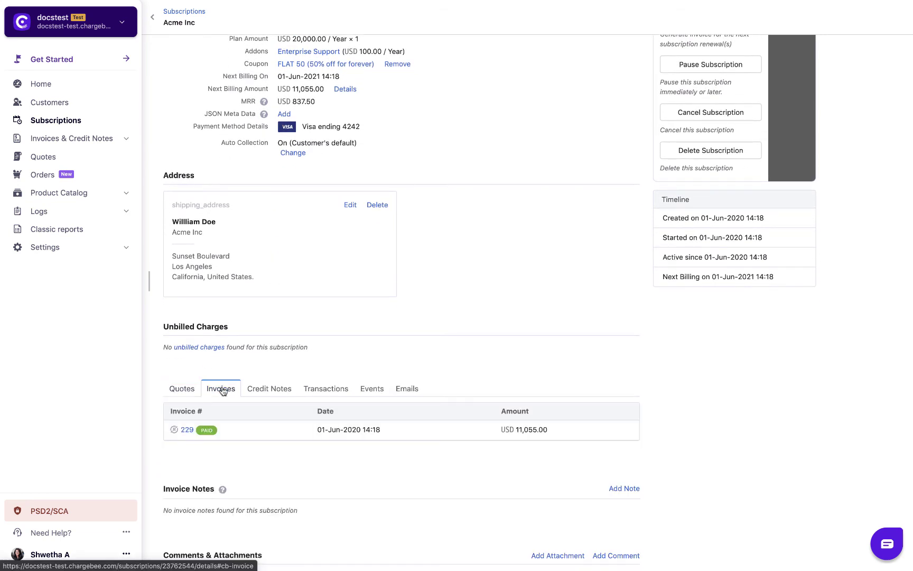
click(207, 430)
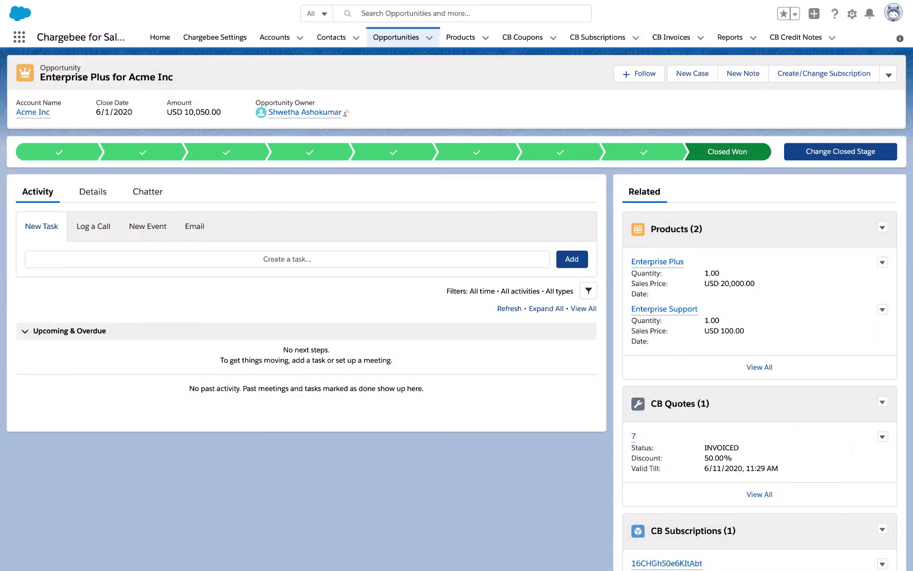
scroll(824, 471, down, 5)
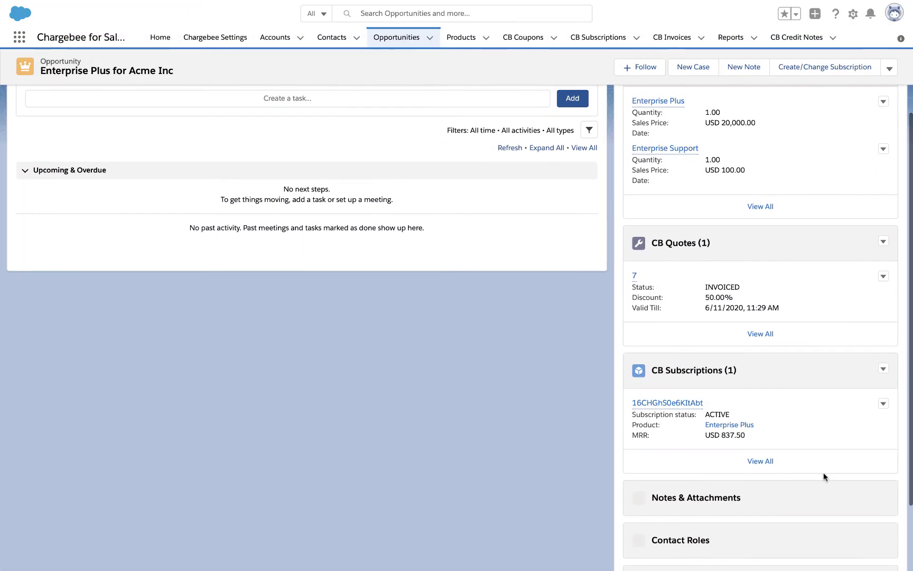
- Open subscription 16CHGhS0e6KItAbt from the Closed Won opportunity and select its invoice 229
click(674, 403)
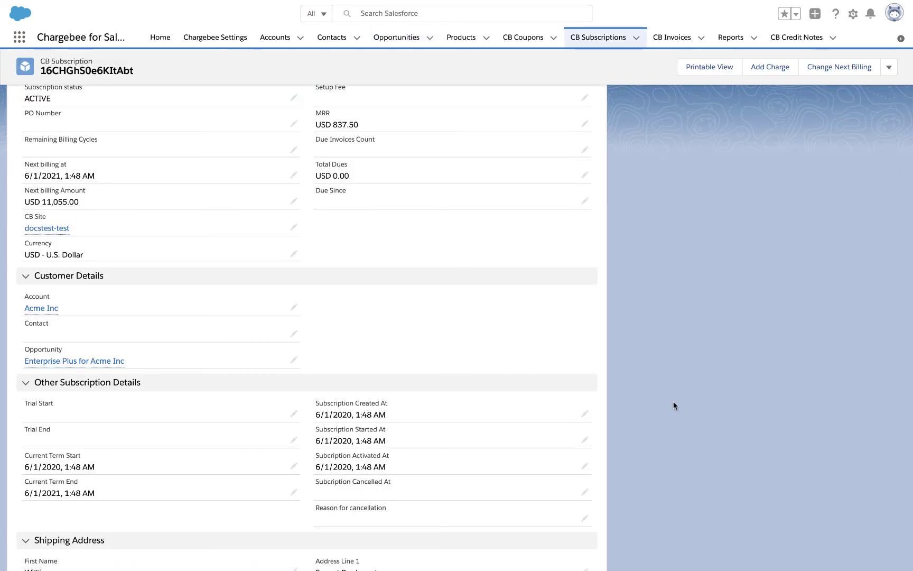
scroll(674, 401, up, 5)
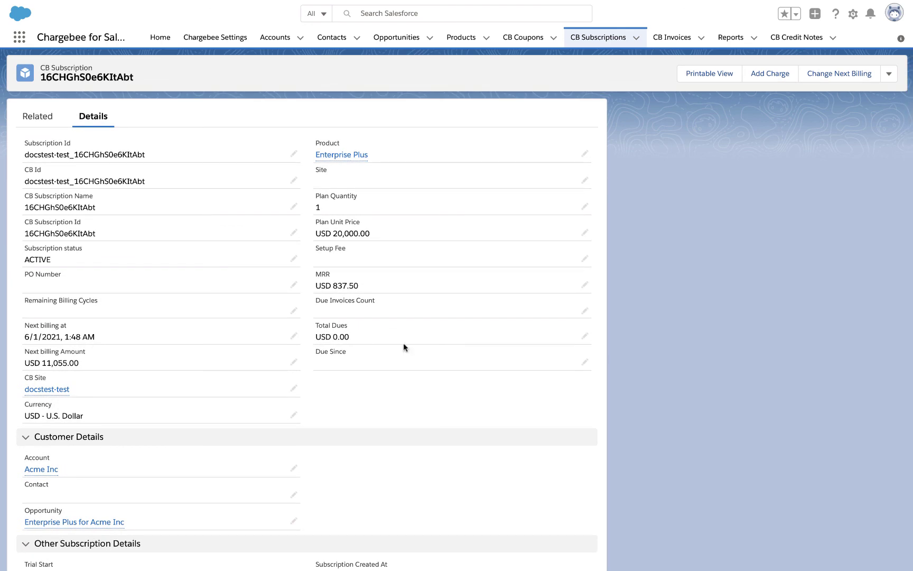
click(33, 118)
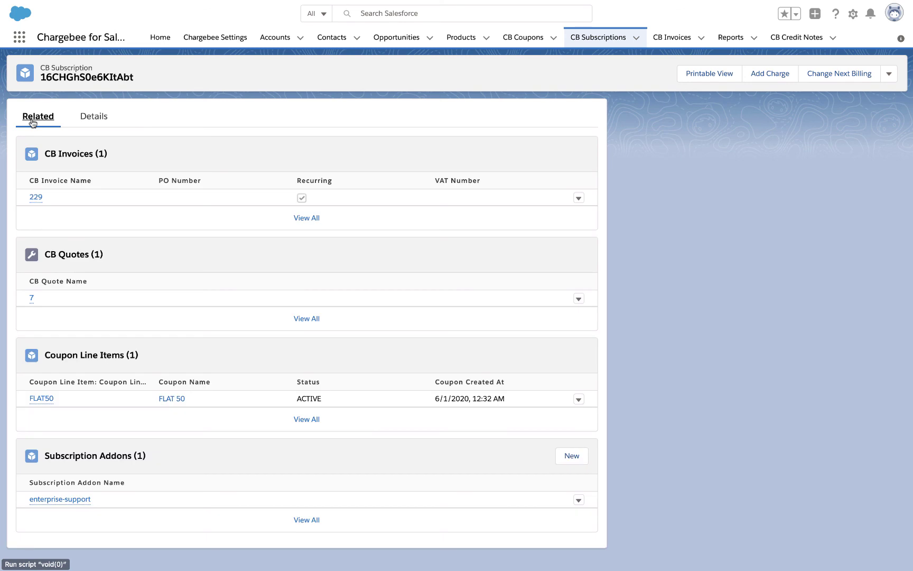
click(35, 197)
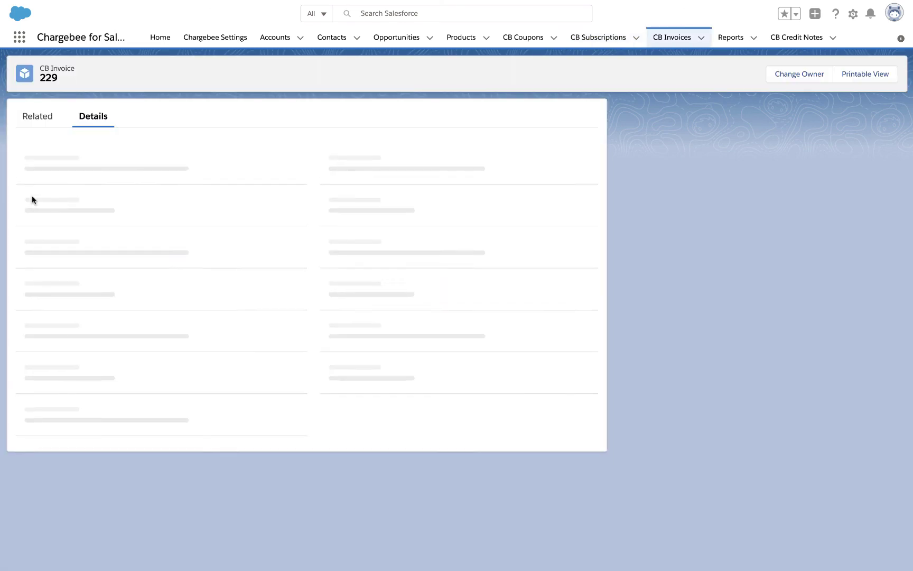